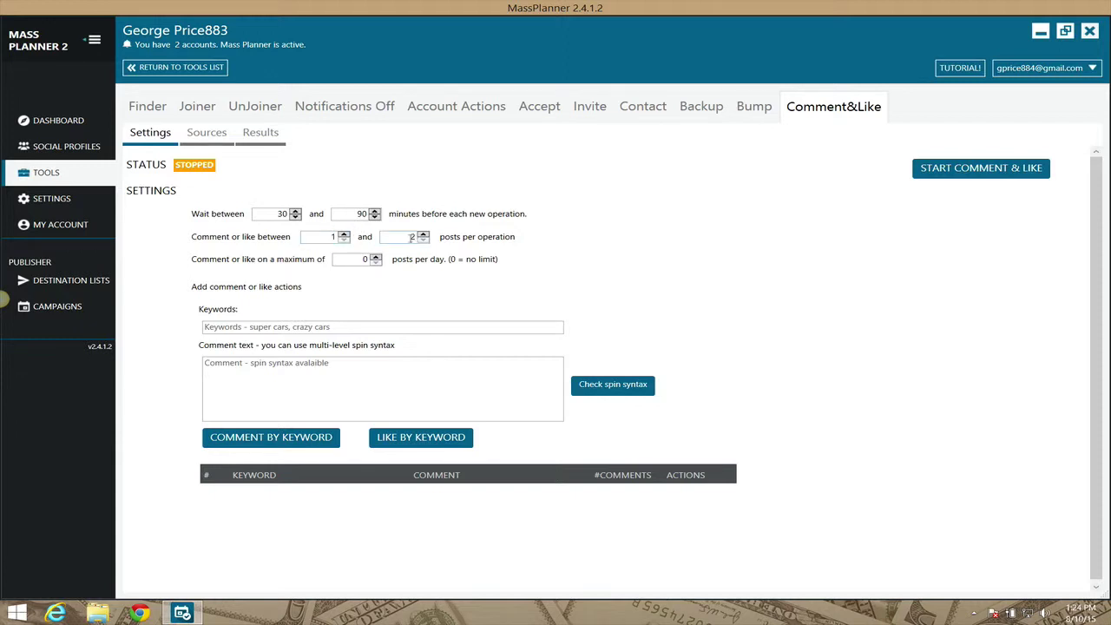
Set posts per operation to 14 minimum, 20 maximum, and the daily post limit to 50
{"action": "double_click", "coordinate": [413, 236]}
{"action": "type", "text": "20"}
{"action": "left_click", "coordinate": [332, 236]}
{"action": "type", "text": "14"}
{"action": "double_click", "coordinate": [364, 259]}
{"action": "type", "text": "50"}
{"action": "left_click", "coordinate": [224, 326]}
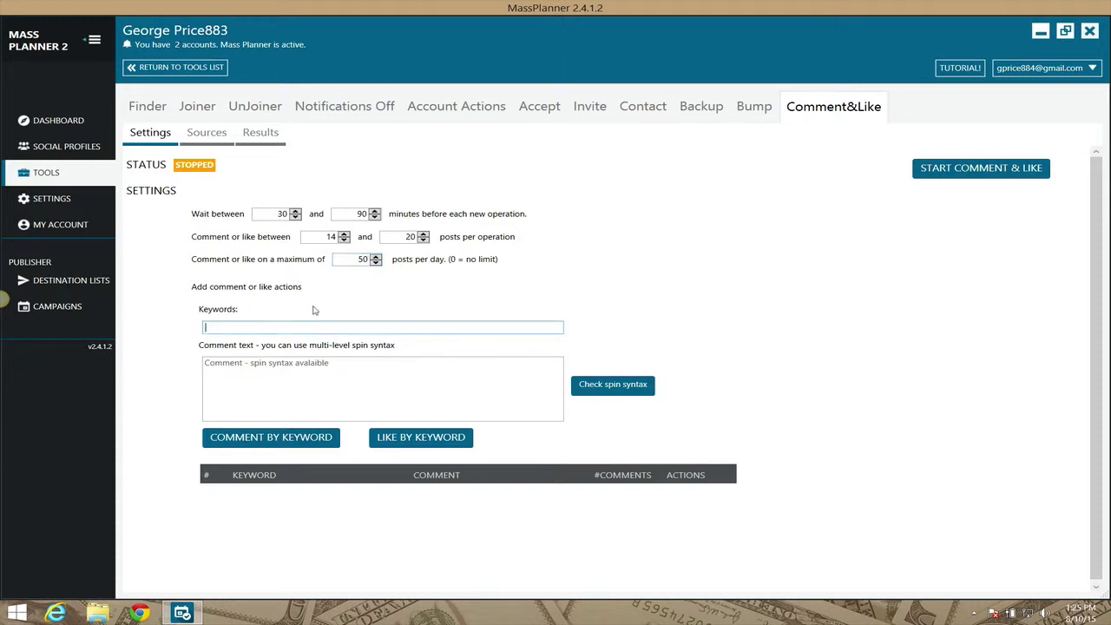
{"action": "left_click", "coordinate": [303, 380]}
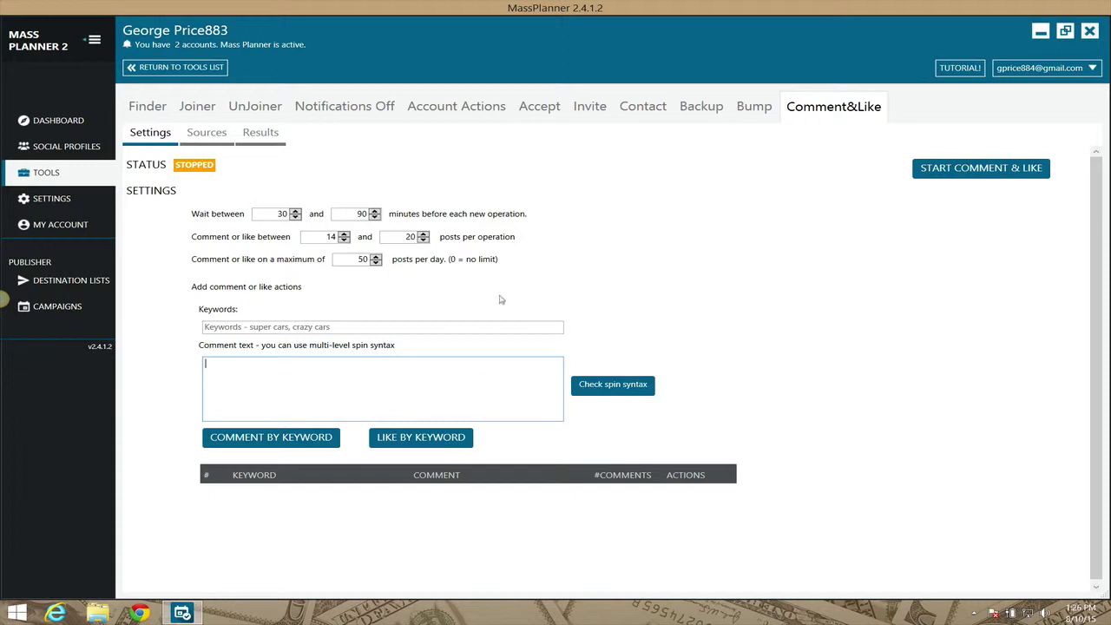
{"action": "left_click", "coordinate": [291, 382]}
{"action": "left_click", "coordinate": [211, 137]}
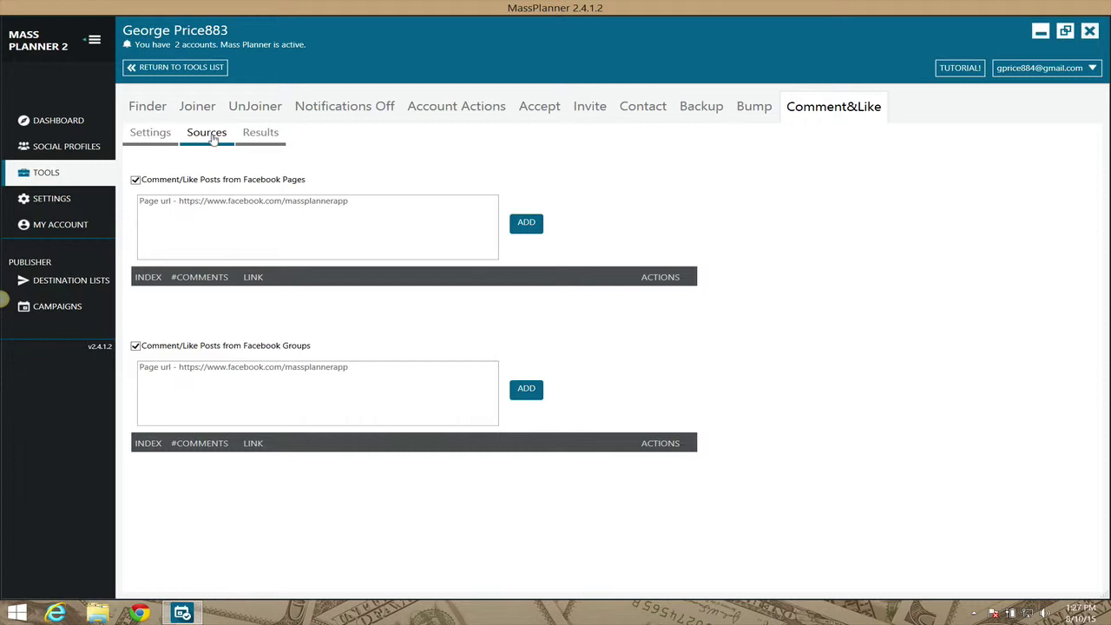
{"action": "left_click", "coordinate": [151, 133]}
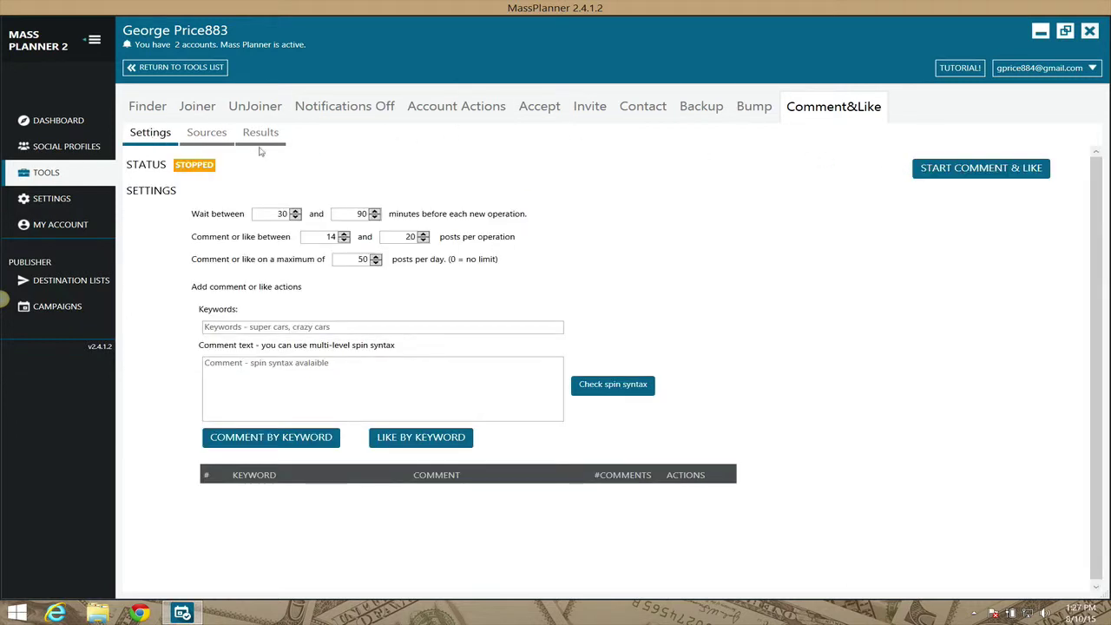
{"action": "left_click", "coordinate": [208, 136]}
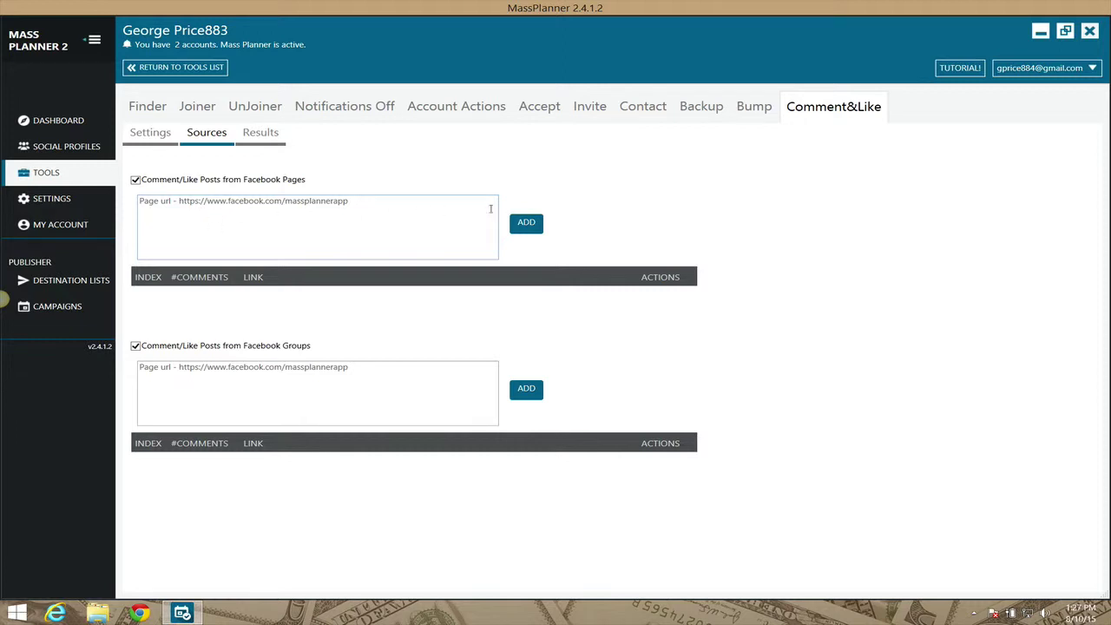
{"action": "left_click", "coordinate": [304, 226]}
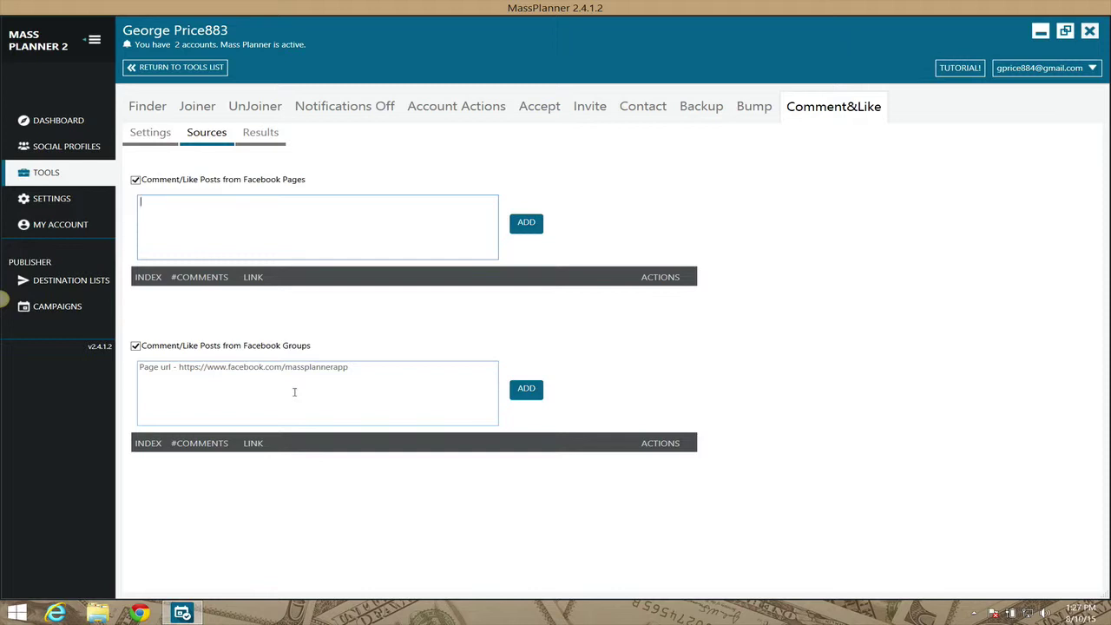
{"action": "left_click", "coordinate": [151, 134]}
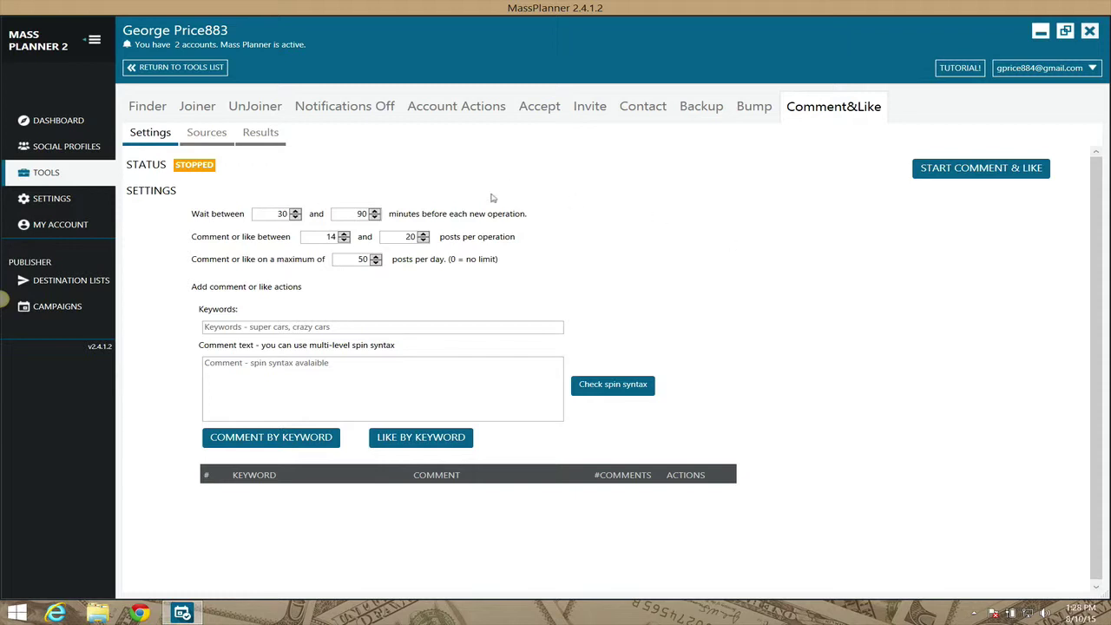
Show the Results sub-tab, an empty table with Delete All and Export All
{"action": "left_click", "coordinate": [265, 134]}
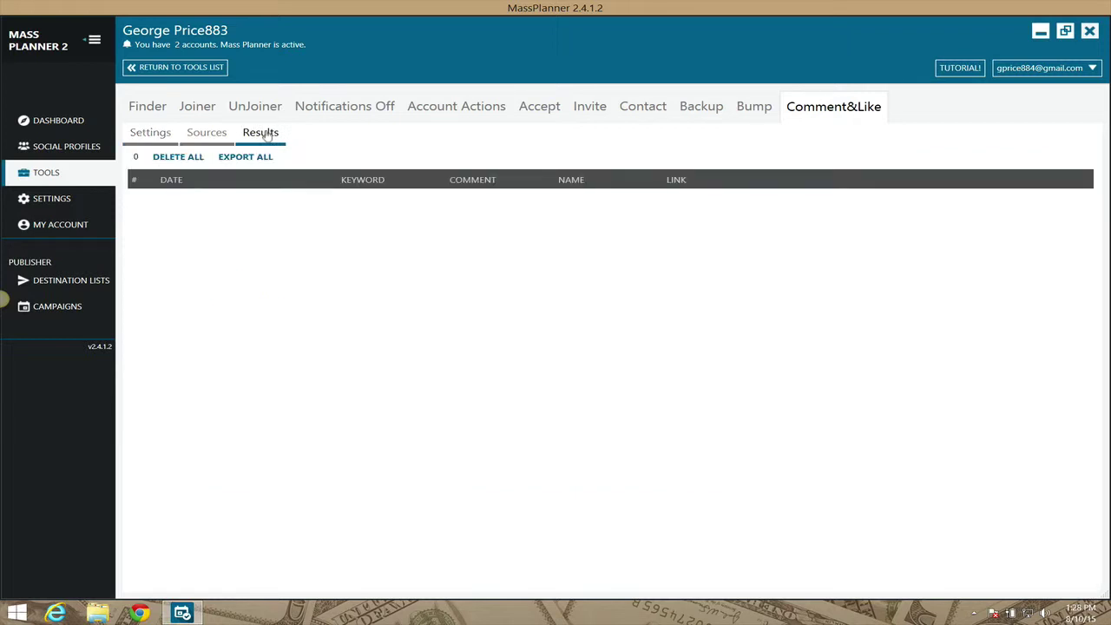